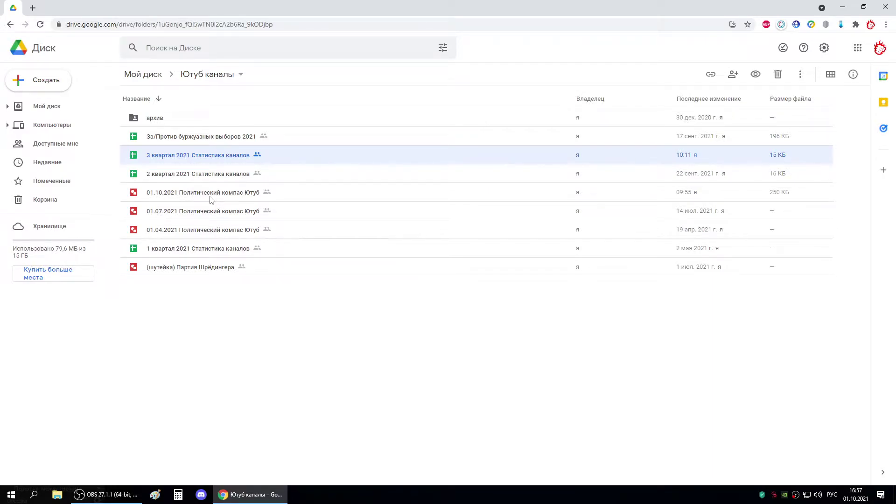
- Open the spreadsheet "3 квартал 2021 Статистика каналов" from the "Ютуб каналы" folder
left_click(187, 214)
left_click(189, 160)
double_click(205, 160)
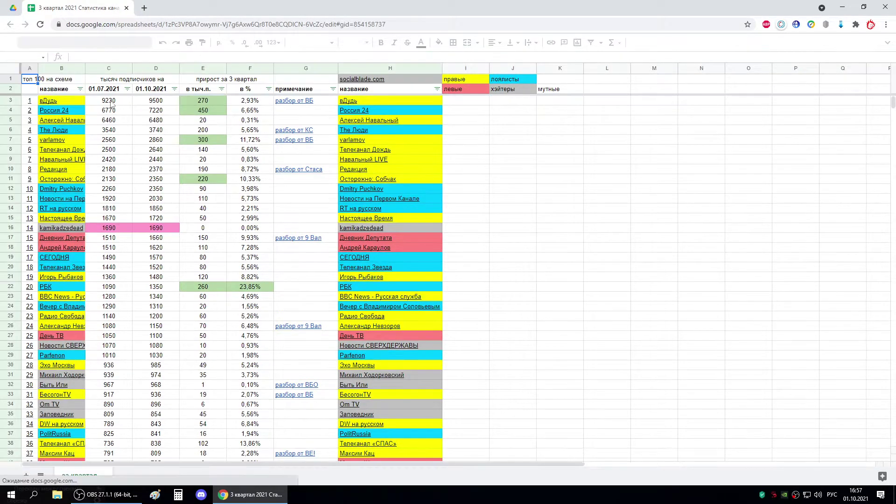
- Look through the whole channel list down to its last row 187 and return to the beginning
scroll(126, 248, "down", 8)
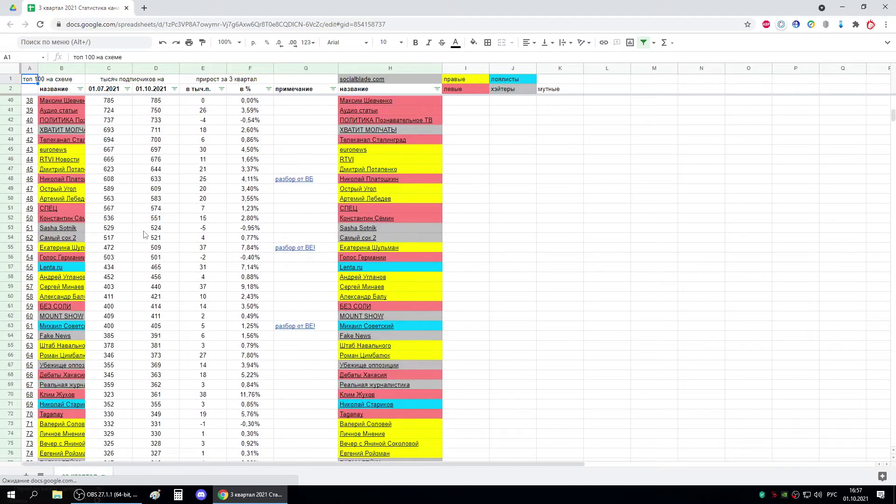
scroll(143, 234, "down", 10)
scroll(234, 262, "down", 14)
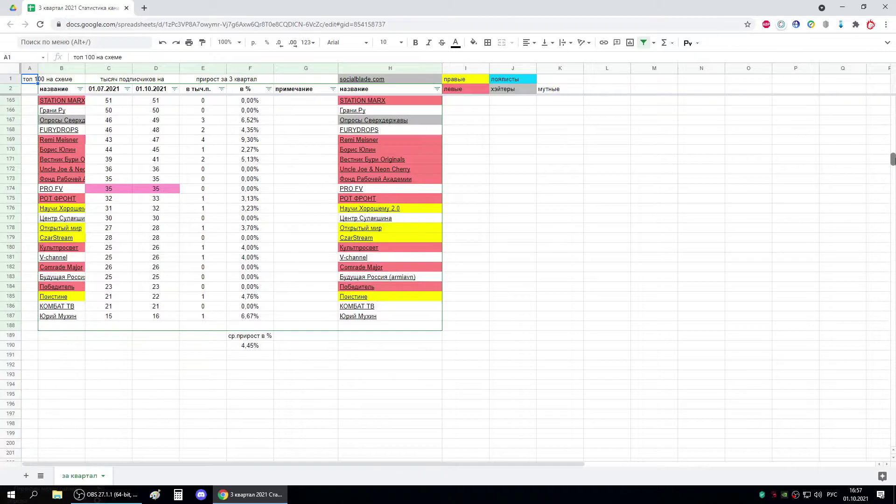
left_click(27, 318)
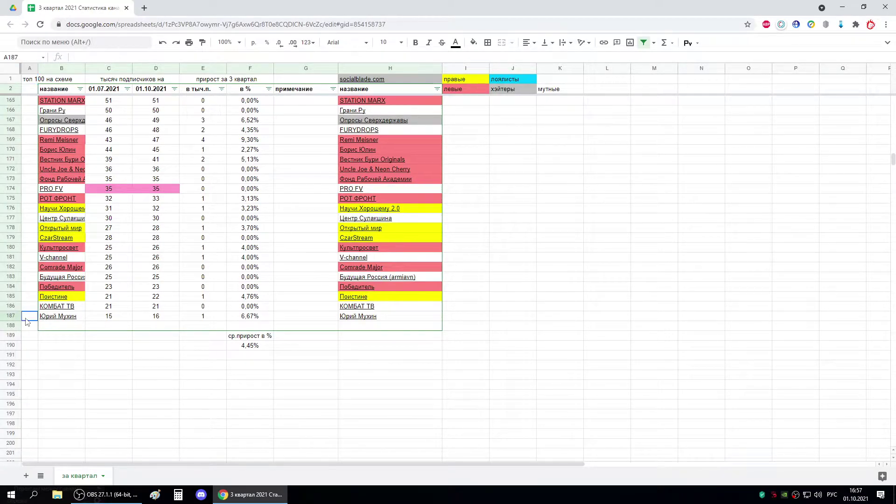
scroll(861, 304, "up", 3)
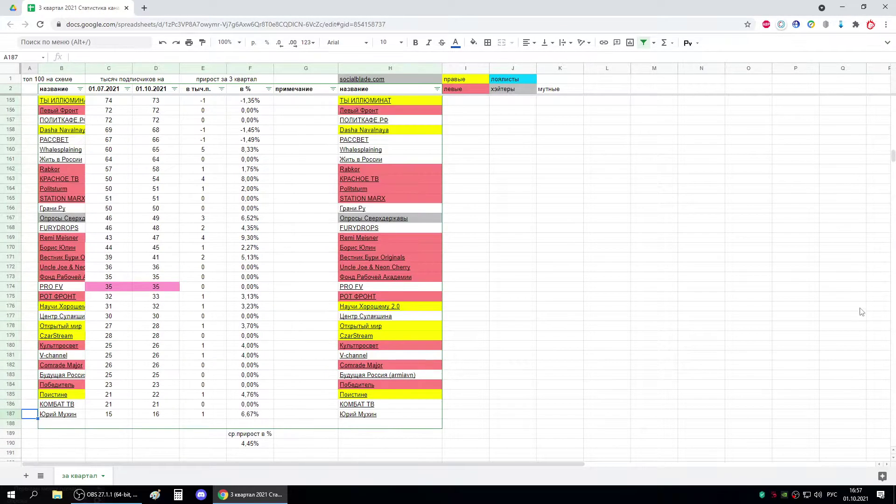
scroll(862, 304, "up", 8)
left_click_drag(893, 148, 893, 100)
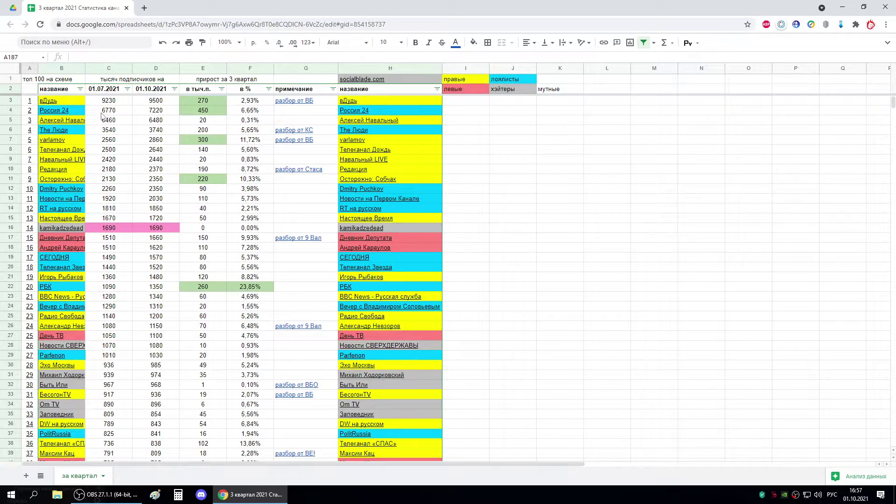
- Examine the 01.07.2021 subscriber counts of the first twenty channels, selecting C3:C22
left_click_drag(106, 104, 108, 328)
left_click(120, 123)
left_click(103, 103)
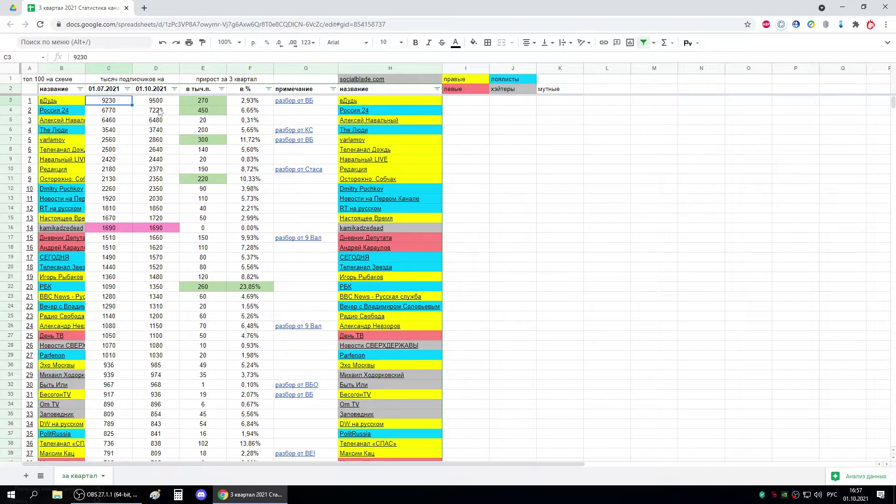
left_click_drag(129, 112, 117, 210)
left_click(114, 288)
left_click_drag(114, 288, 114, 101)
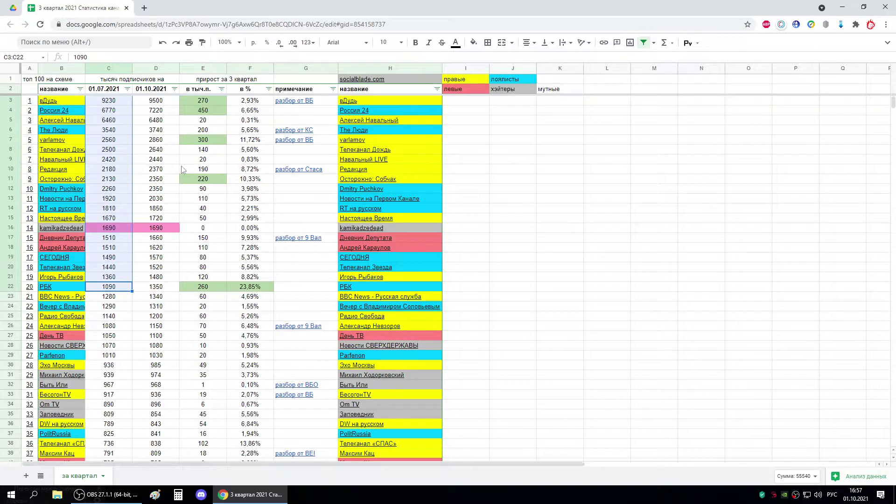
- Review the 01.10.2021 subscriber counts of the leading channels and that column's sort and filter options
left_click(13, 8)
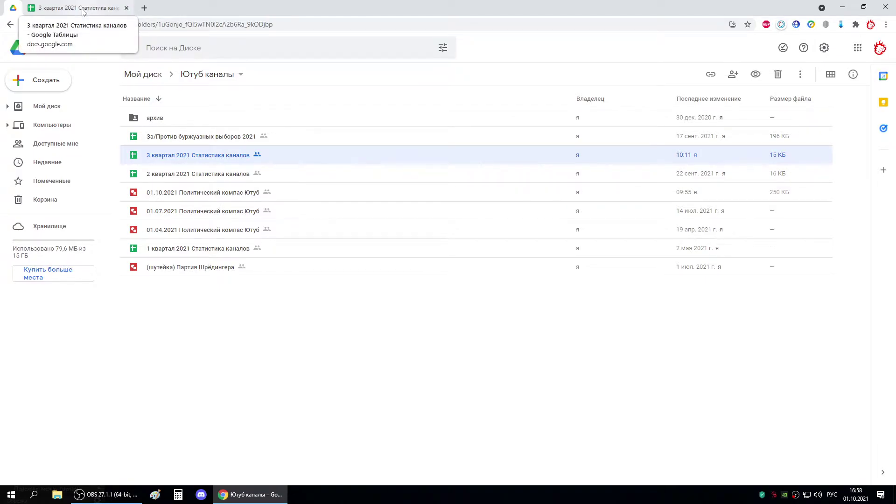
left_click(54, 8)
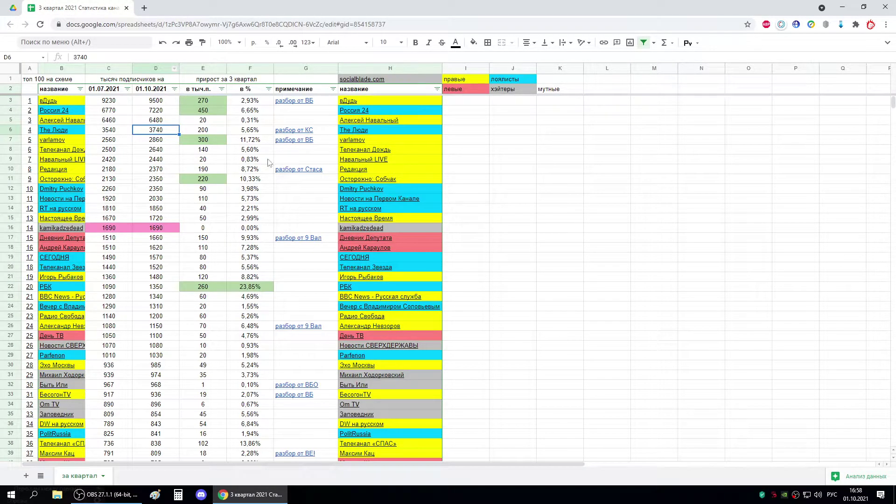
left_click(174, 89)
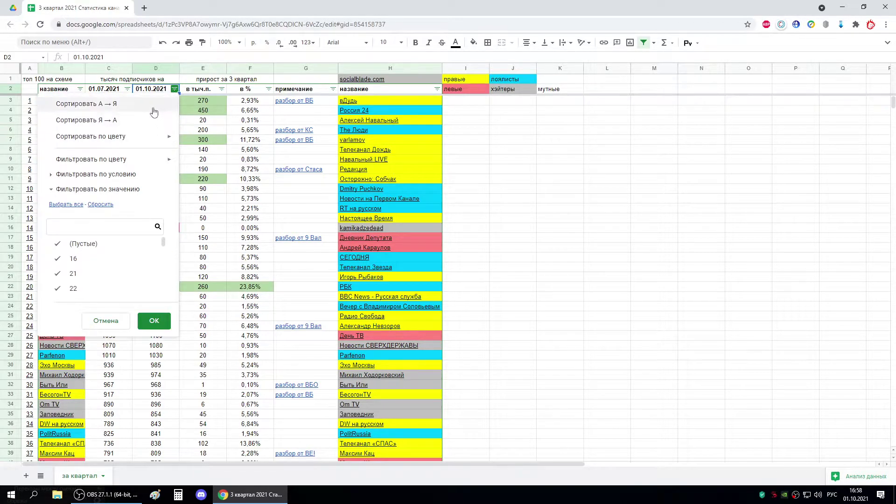
left_click(219, 123)
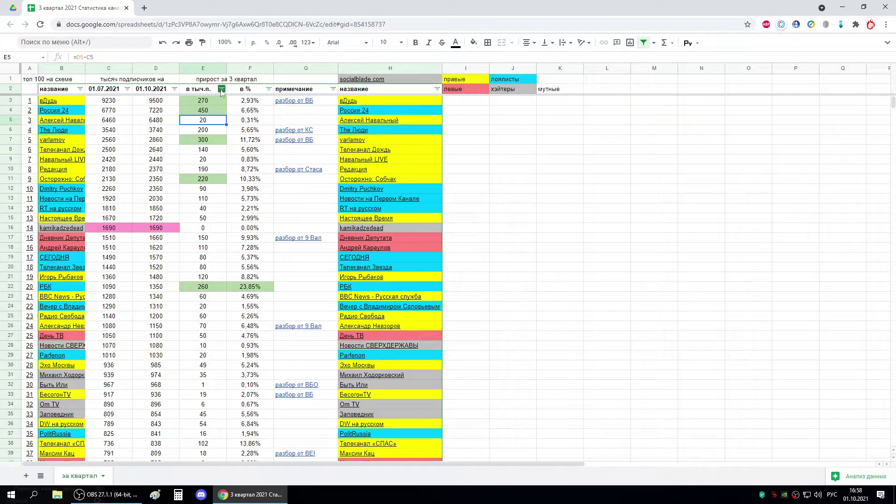
left_click(156, 102)
left_click_drag(160, 104, 156, 218)
left_click(156, 120)
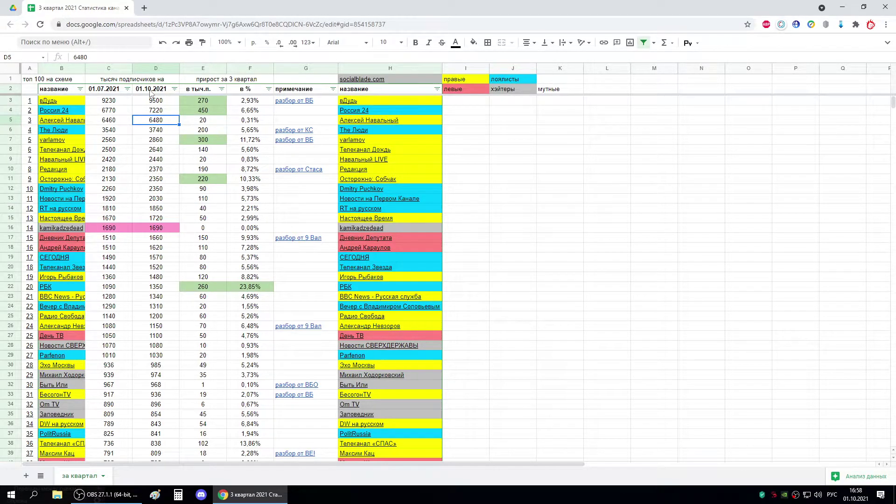
left_click(177, 93)
left_click(154, 120)
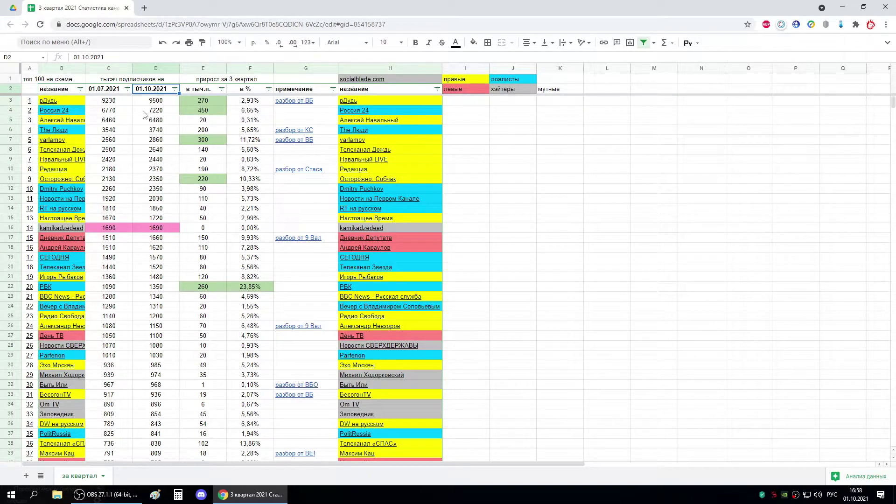
- Inspect the first channel's subscriber counts on both dates and the formulas for its growth in thousands and percent
left_click(118, 101)
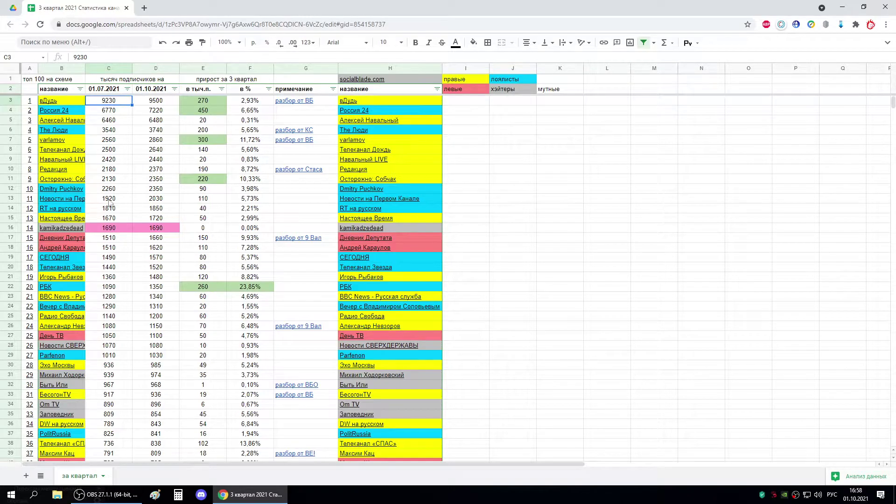
left_click(163, 103)
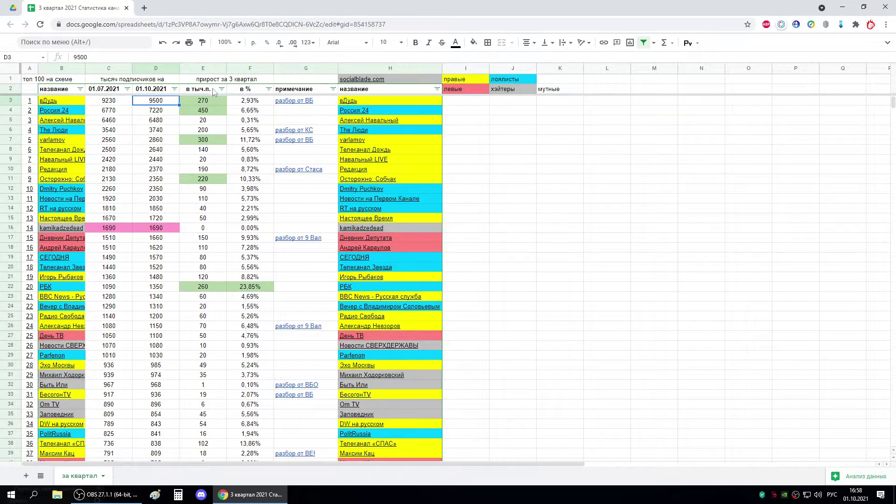
left_click(213, 104)
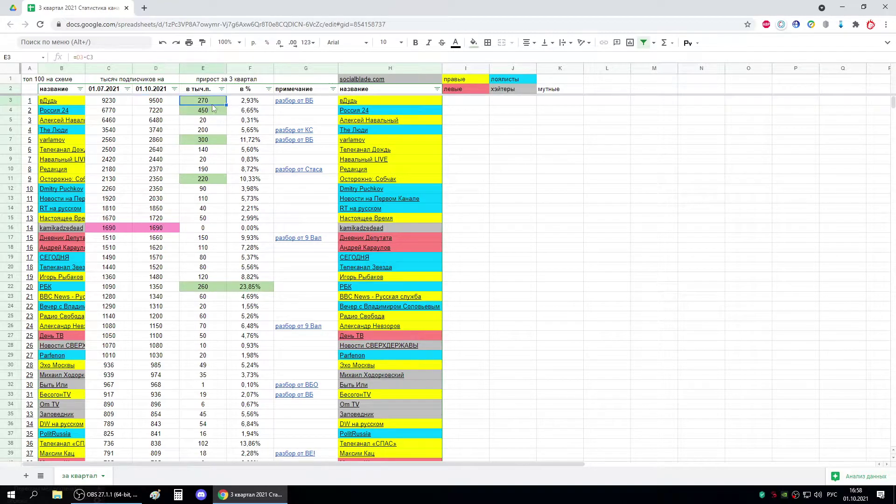
left_click(250, 106)
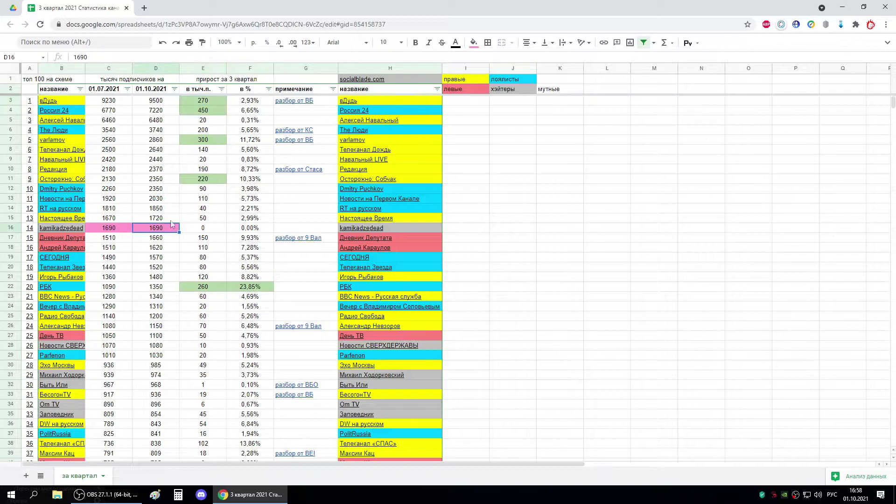
left_click(201, 130)
left_click(198, 110)
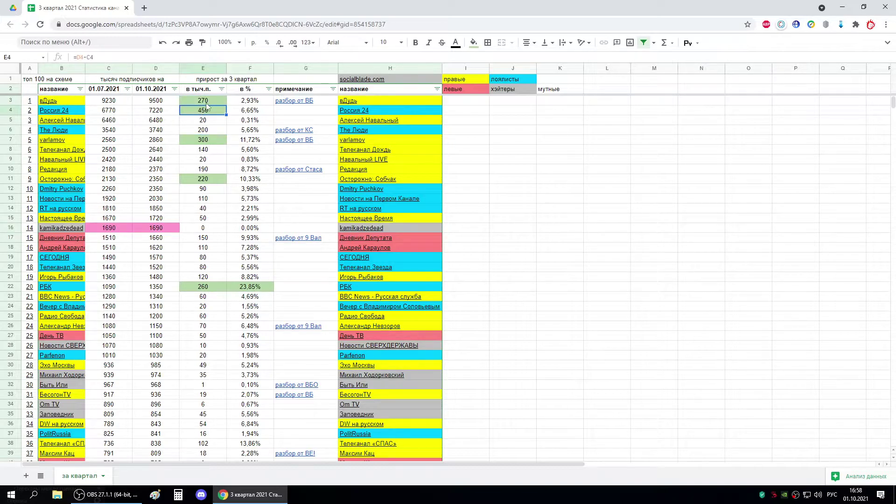
- Sort the table by "в тыч.п." in Я → А order and review the five fastest-growing channels
left_click(221, 89)
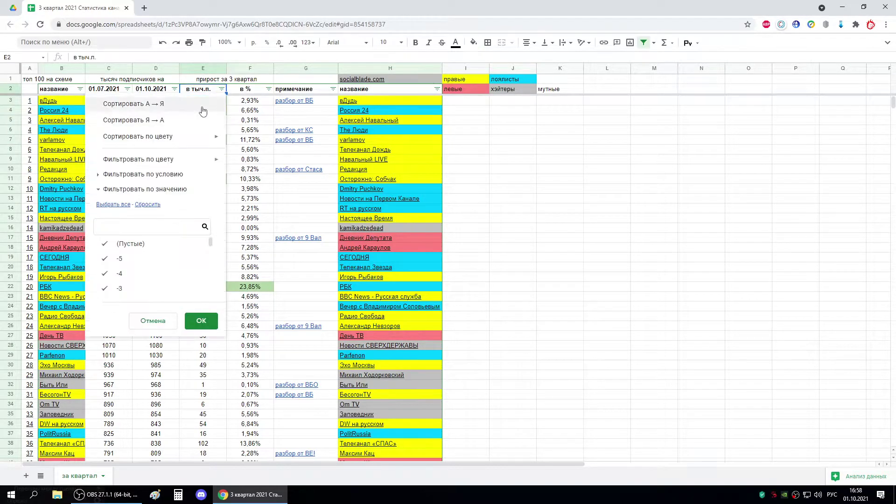
left_click(201, 120)
left_click_drag(222, 102, 212, 138)
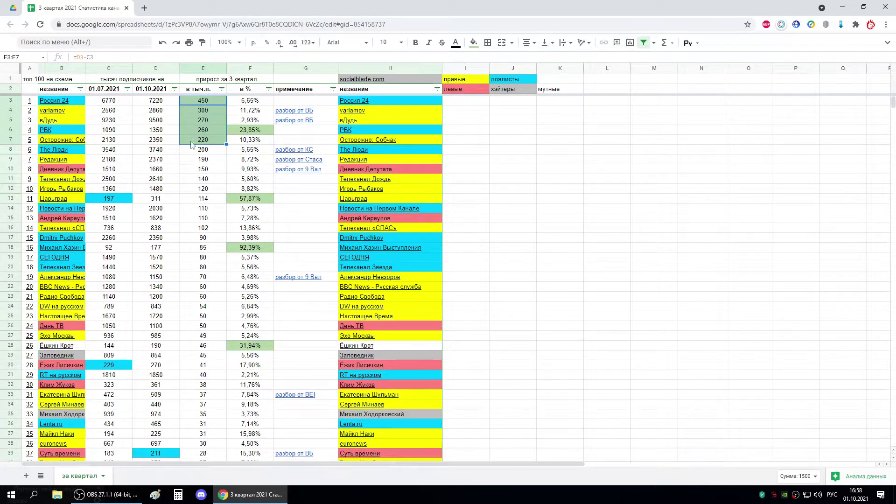
left_click(187, 168)
left_click_drag(208, 143, 211, 103)
left_click(191, 163)
left_click(183, 143)
left_click_drag(183, 143, 73, 101)
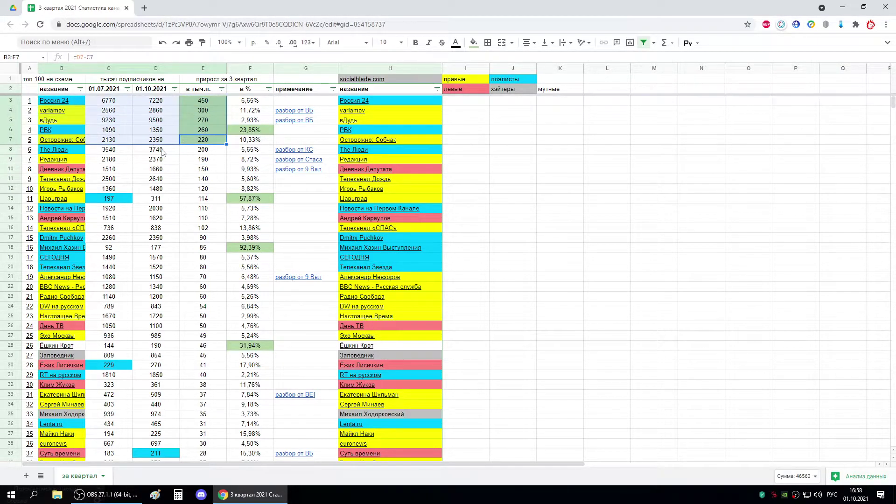
left_click(194, 153)
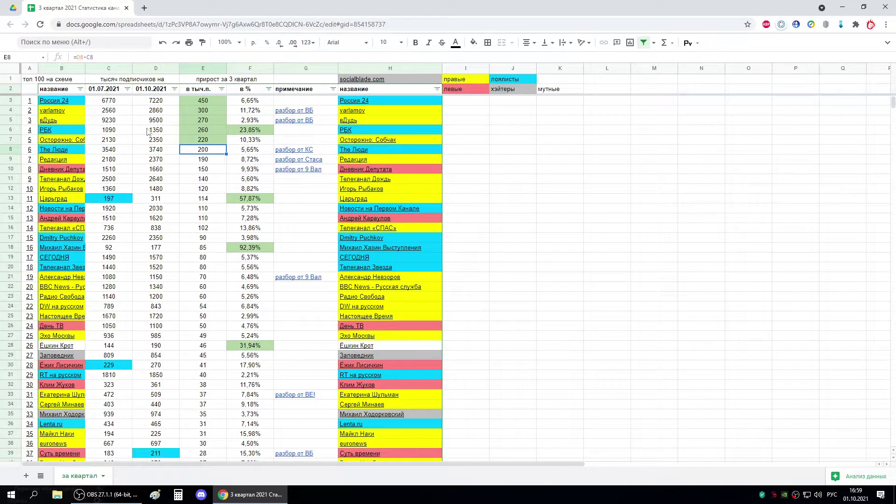
- Sort the table by the "в %" column in Я → А order and review the leading channels
left_click(249, 102)
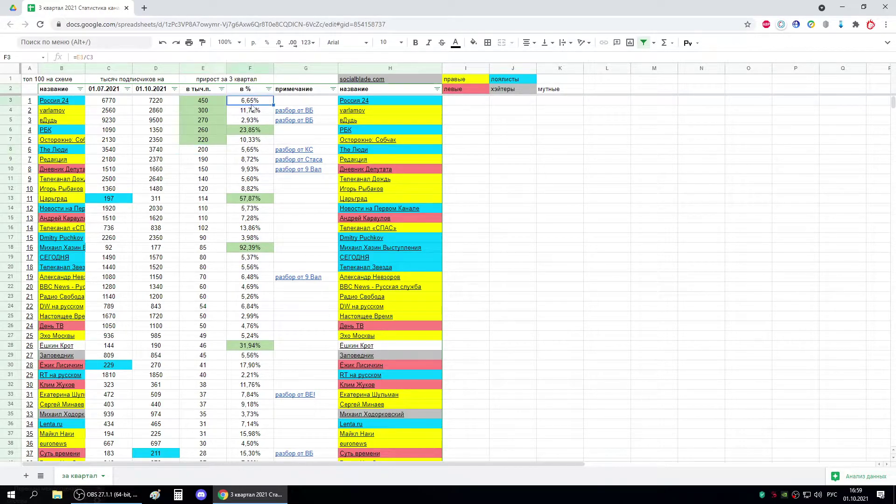
left_click(269, 89)
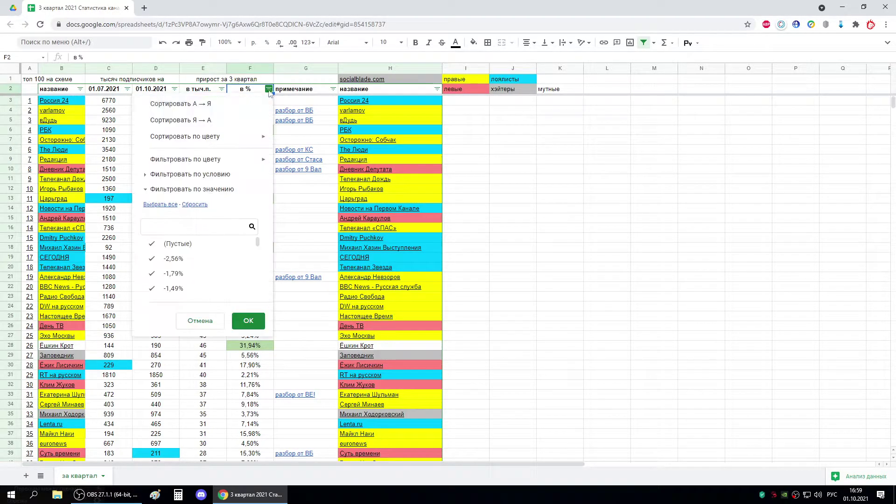
left_click(236, 123)
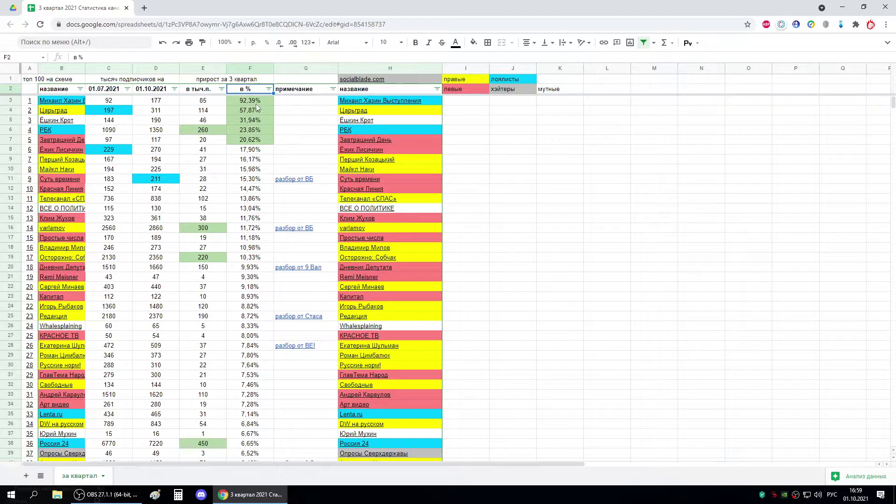
left_click_drag(257, 104, 112, 131)
- Examine the РБК channel's subscriber counts on both dates and its growth in thousands and percent
left_click(210, 130)
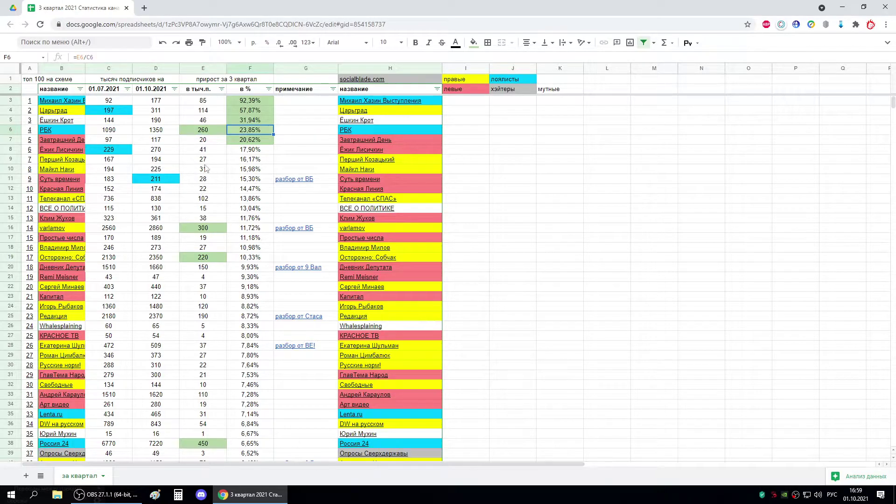
key("Right")
left_click(214, 131)
left_click(115, 133)
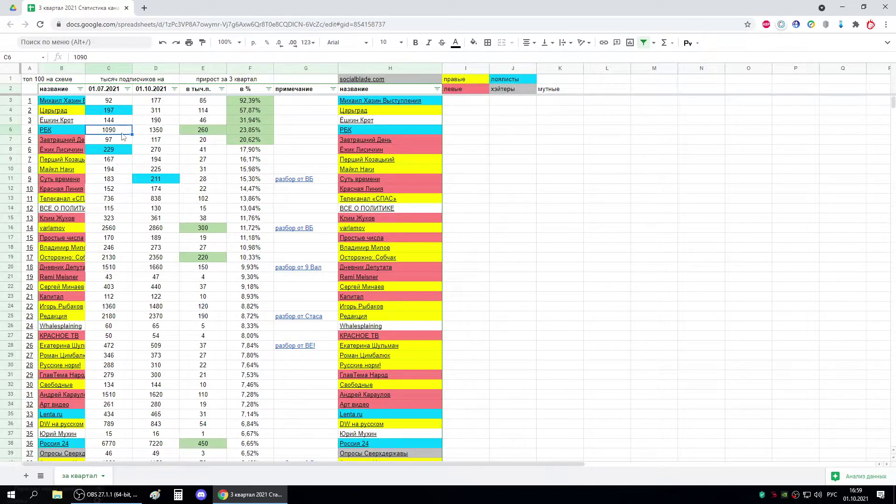
left_click(163, 132)
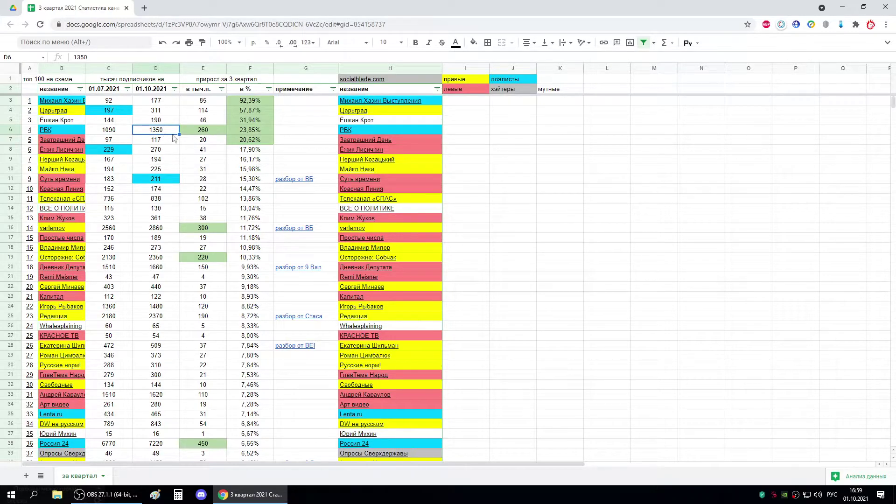
left_click_drag(250, 132, 203, 131)
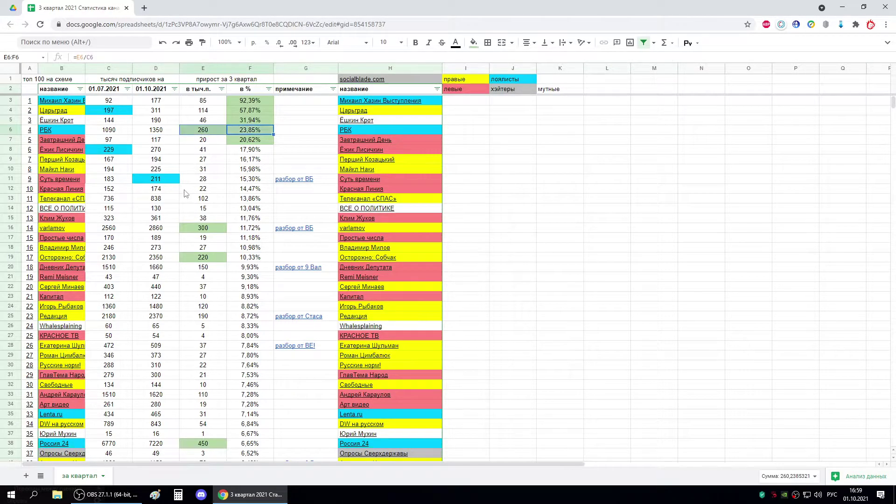
left_click(223, 141)
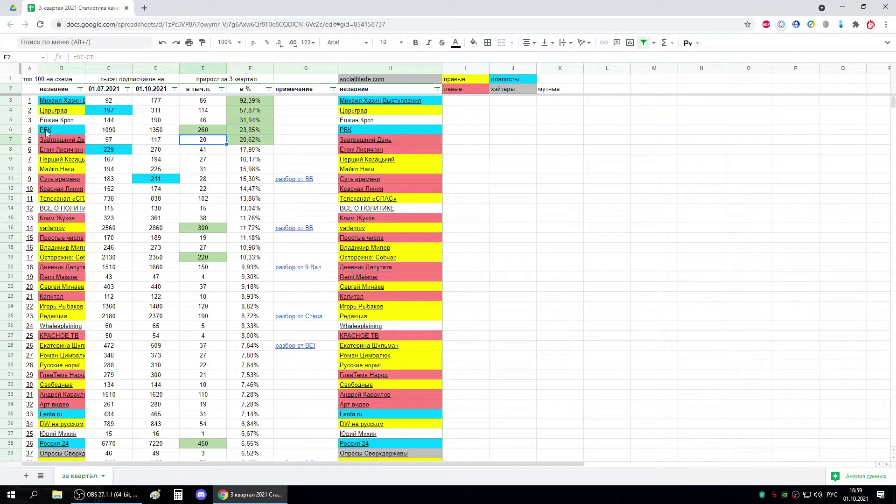
- Preview the YouTube and Social Blade links of the РБК channel and check its "примечание" cell
mouse_move(47, 132)
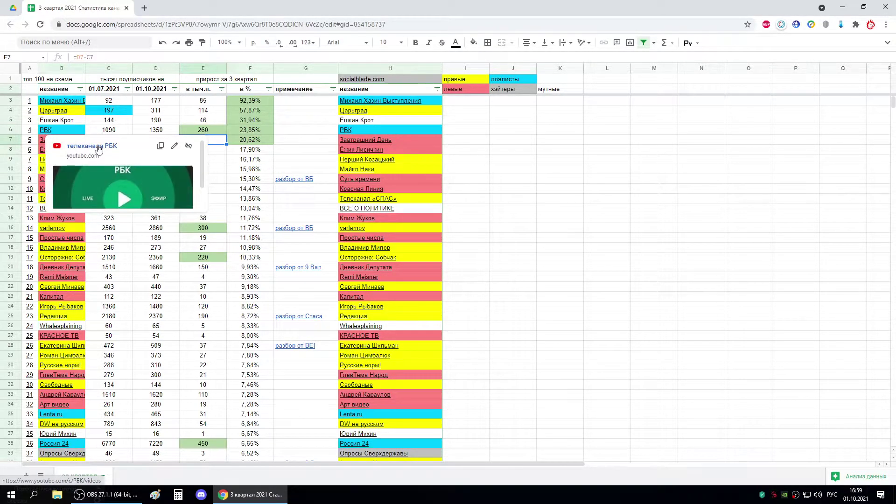
mouse_move(348, 134)
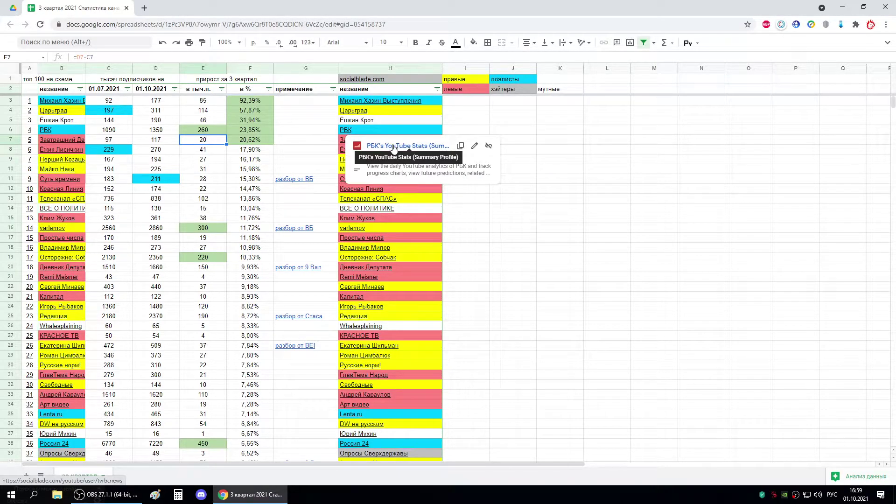
left_click(301, 132)
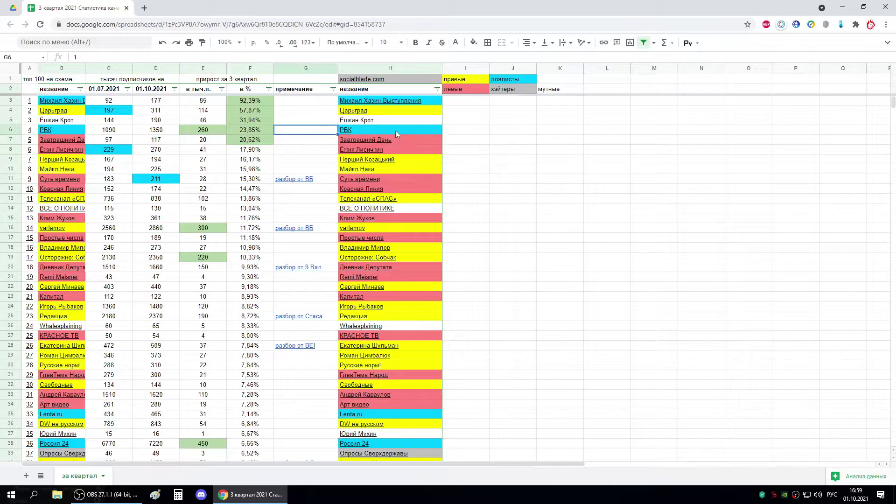
left_click(171, 152)
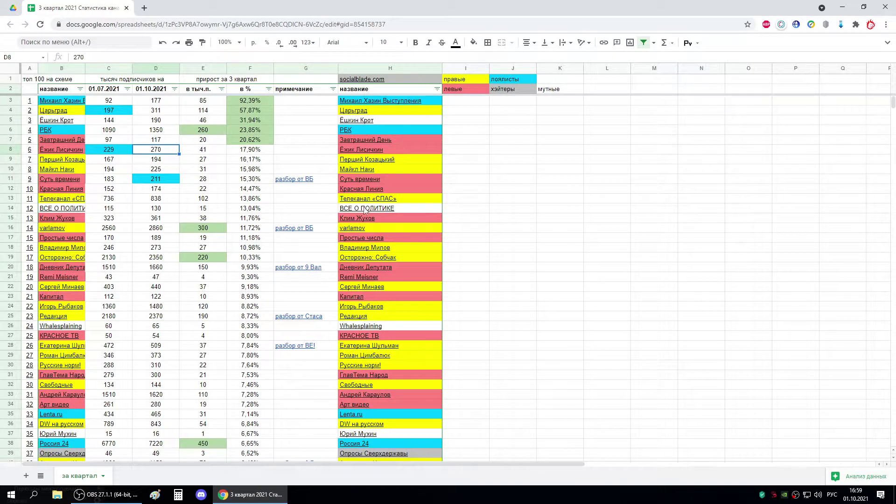
- Check the growth percentage of the Ёжик Лисичкин channel and go through the colour legend cells "лоялисты", "хэйтеры", "правые" and "левые"
mouse_move(357, 215)
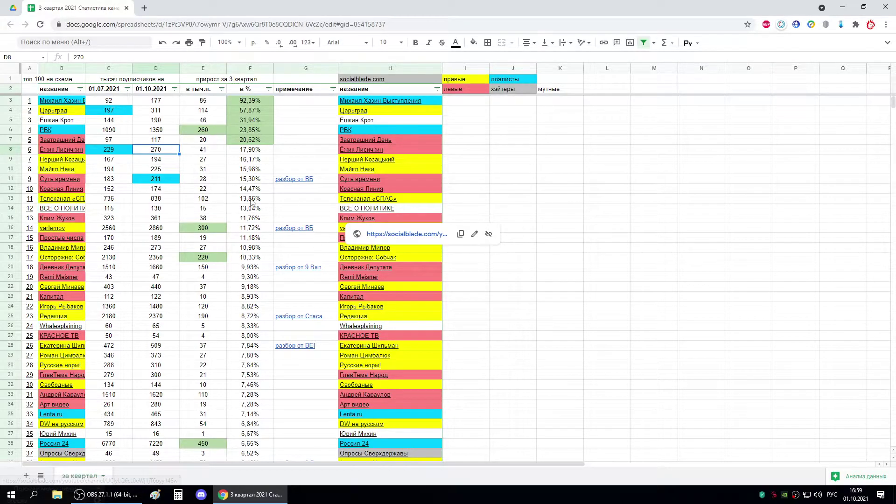
left_click(248, 151)
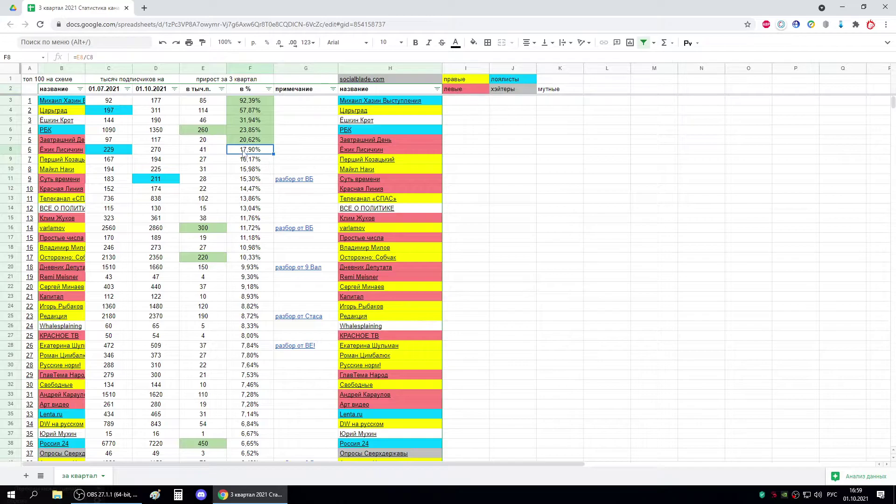
left_click(522, 82)
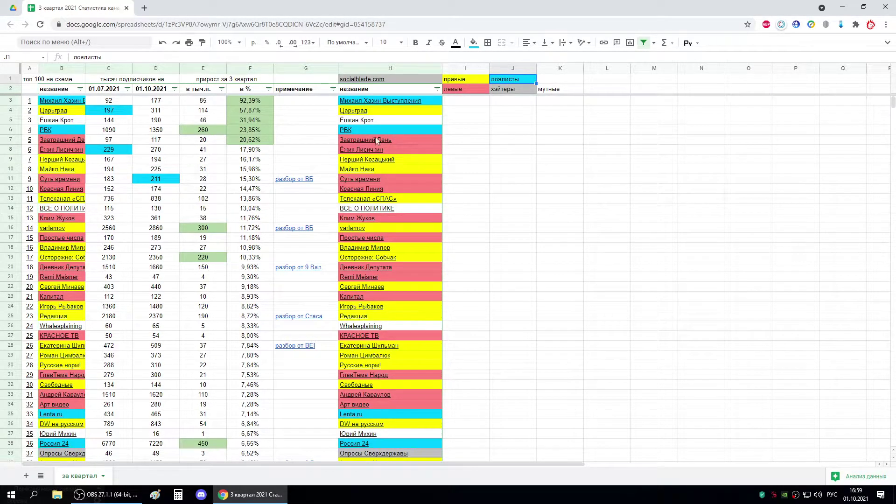
left_click(506, 93)
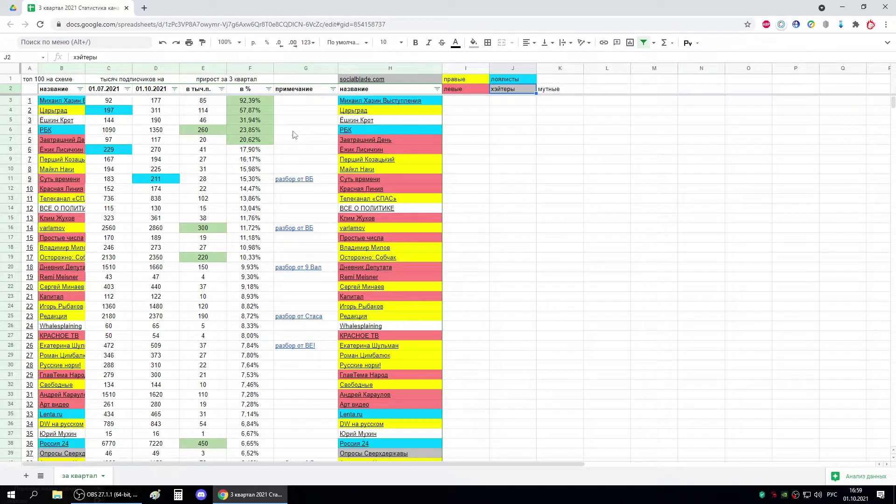
left_click(471, 82)
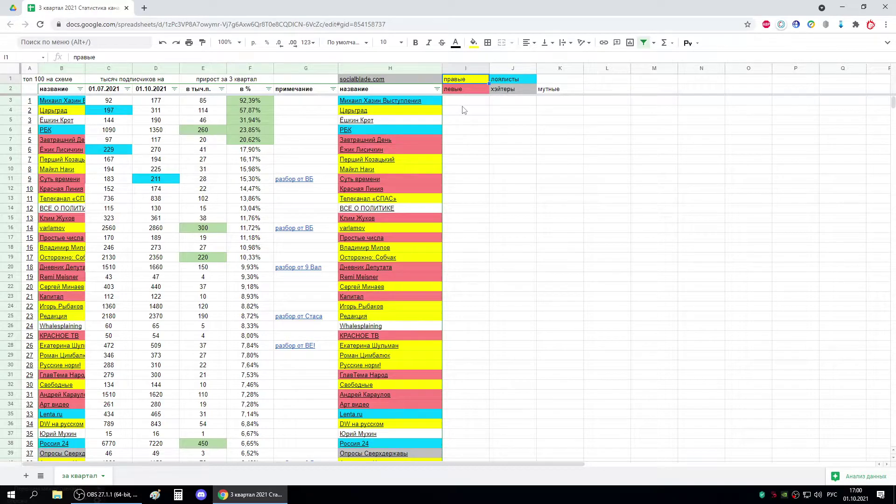
left_click(469, 89)
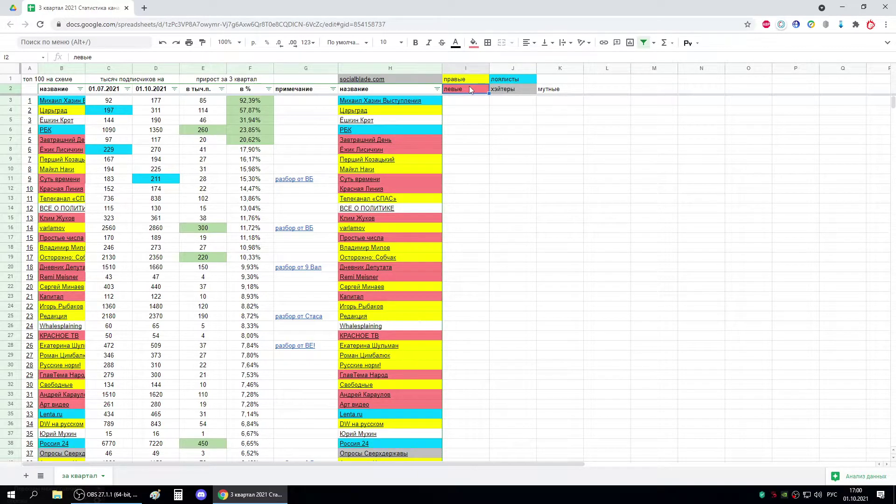
left_click(470, 80)
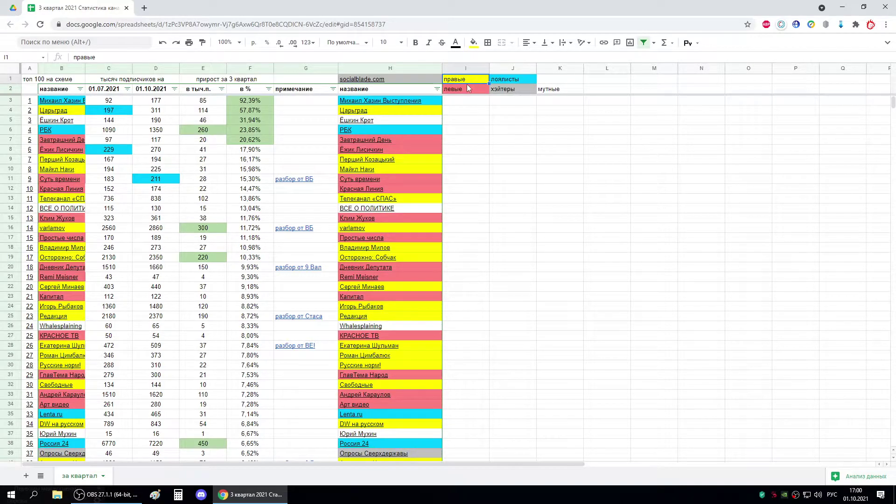
left_click(468, 91)
- Look over the "примечание" column for the leading channels and preview a linked video review
left_click(284, 162)
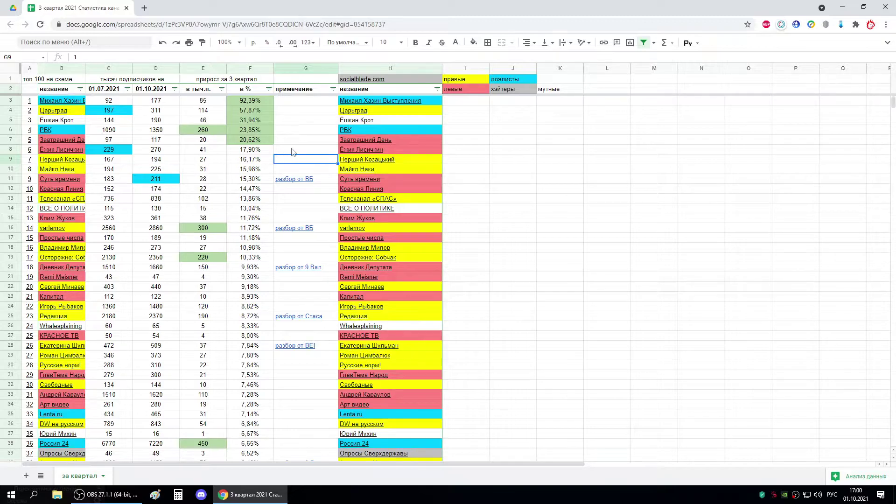
scroll(224, 156, "down", 3)
scroll(207, 152, "up", 3)
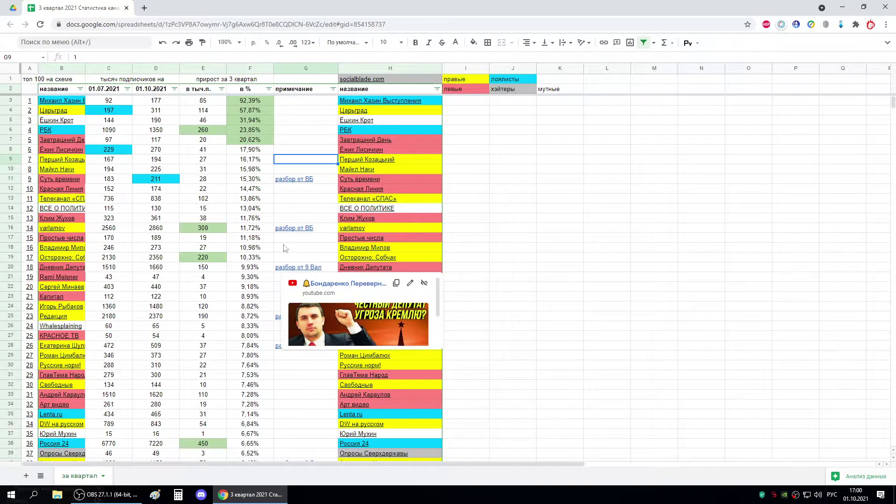
left_click(296, 142)
mouse_move(297, 182)
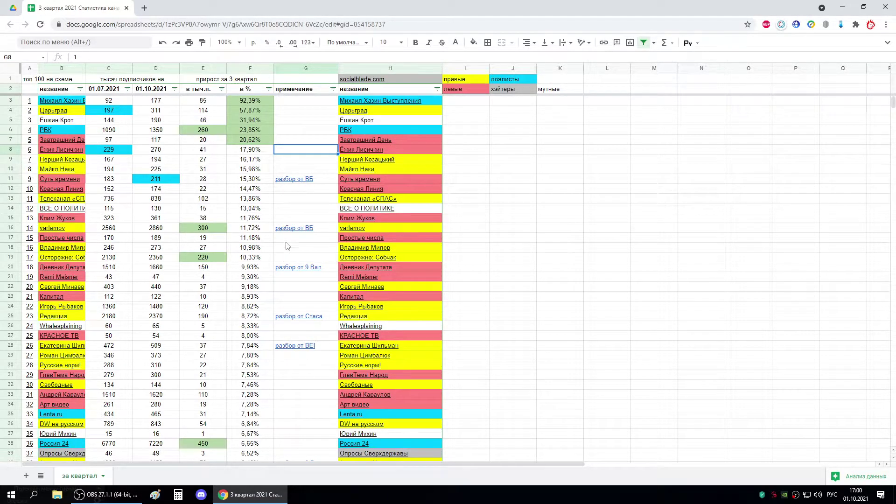
left_click(296, 202)
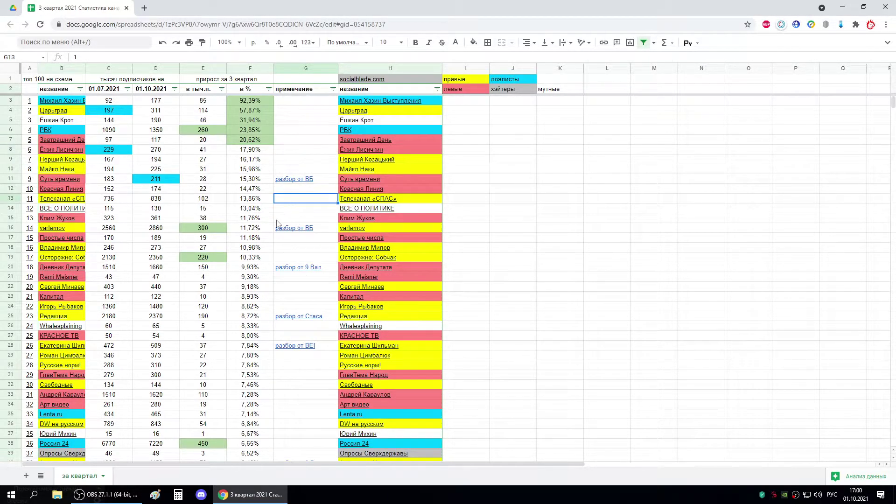
left_click(279, 140)
left_click(289, 122)
- Look through the whole table down to the channels with negative growth and the average growth, and return to the first rows
scroll(130, 203, "down", 7)
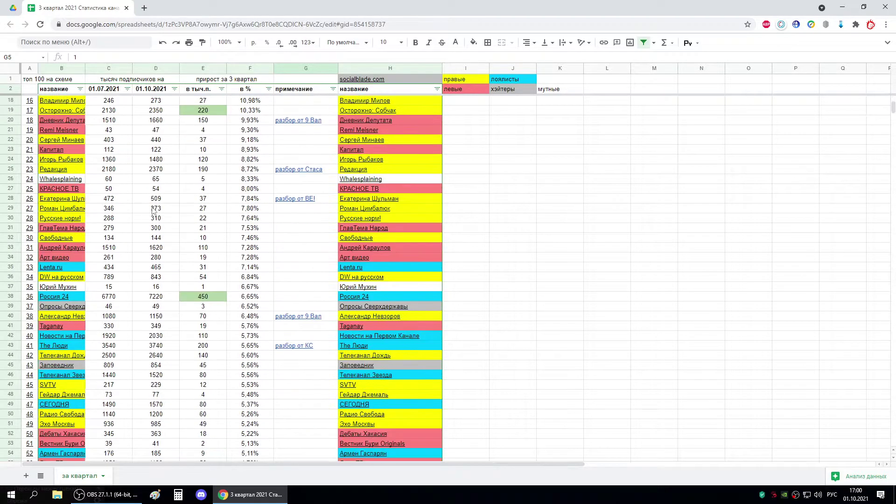
left_click(312, 260)
scroll(131, 265, "down", 3)
scroll(144, 244, "up", 2)
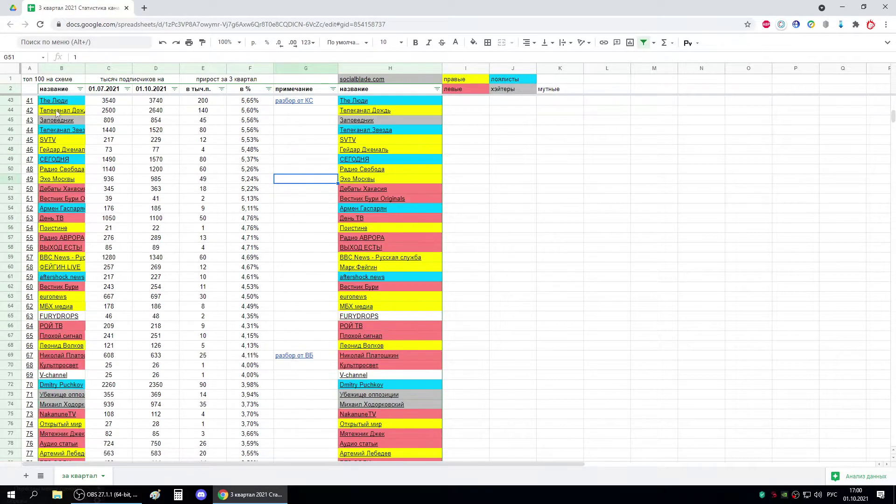
scroll(177, 229, "down", 14)
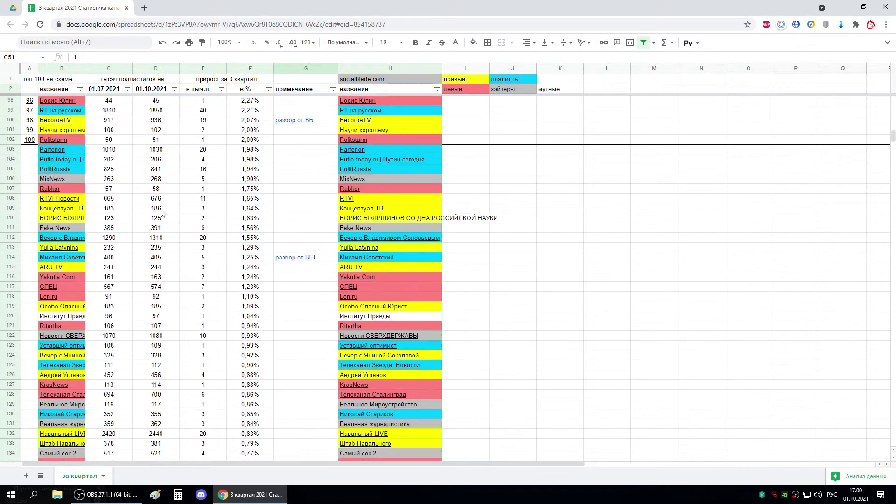
scroll(158, 211, "down", 9)
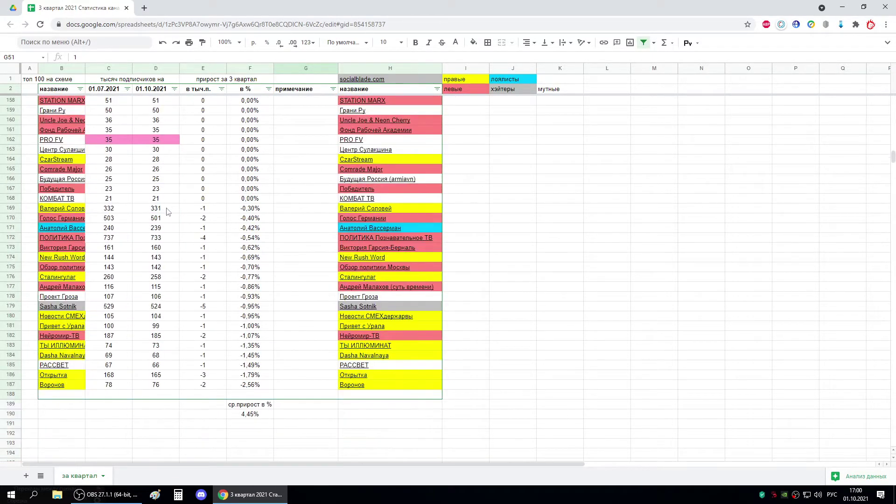
scroll(172, 230, "up", 11)
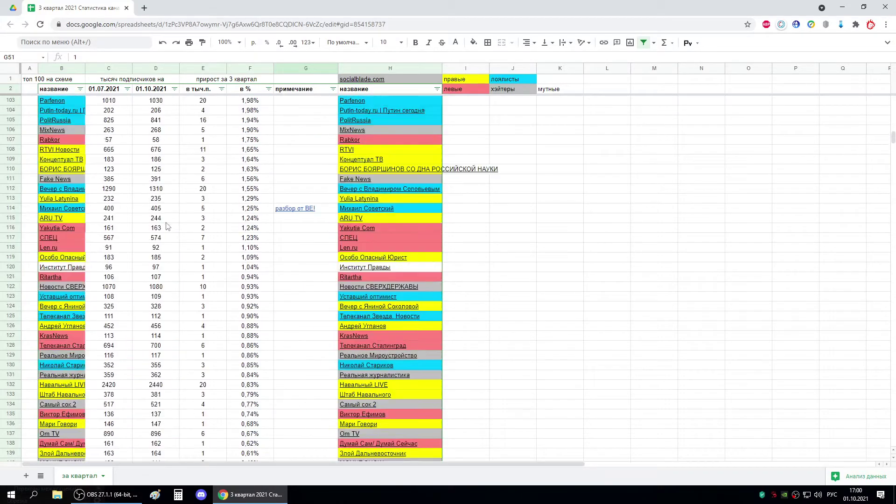
scroll(108, 201, "up", 14)
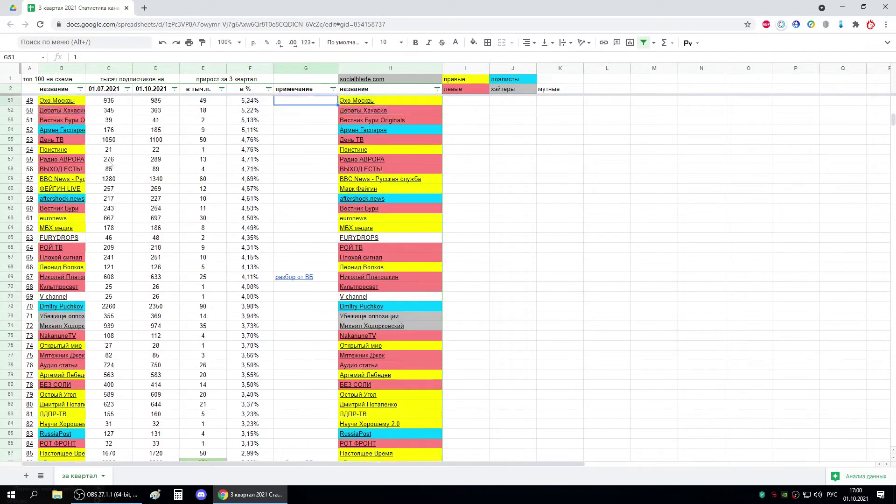
scroll(125, 162, "up", 2)
left_click(296, 169)
scroll(162, 196, "up", 5)
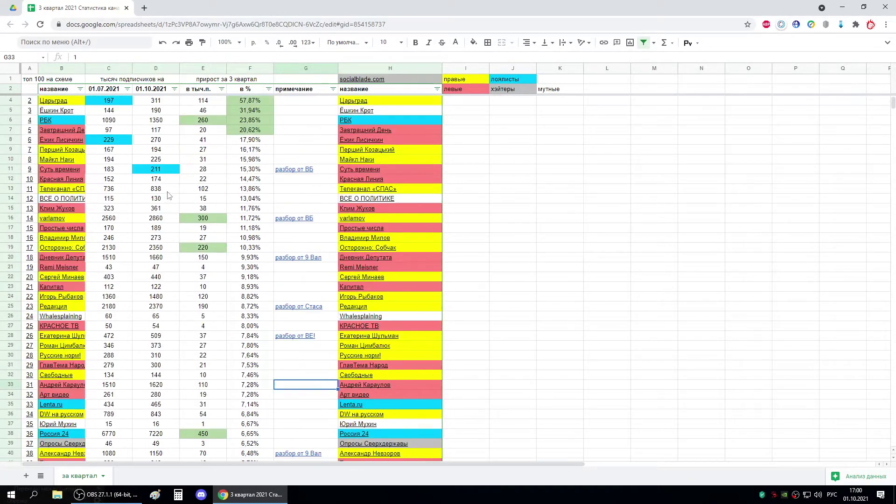
left_click(294, 142)
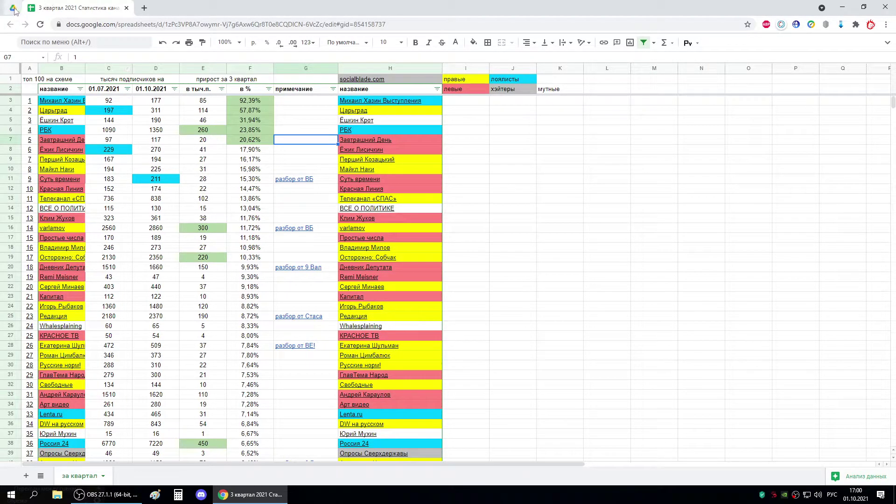
- Examine the "топ 100 на схеме" numbering column at the start of the table
key("ctrl+Home")
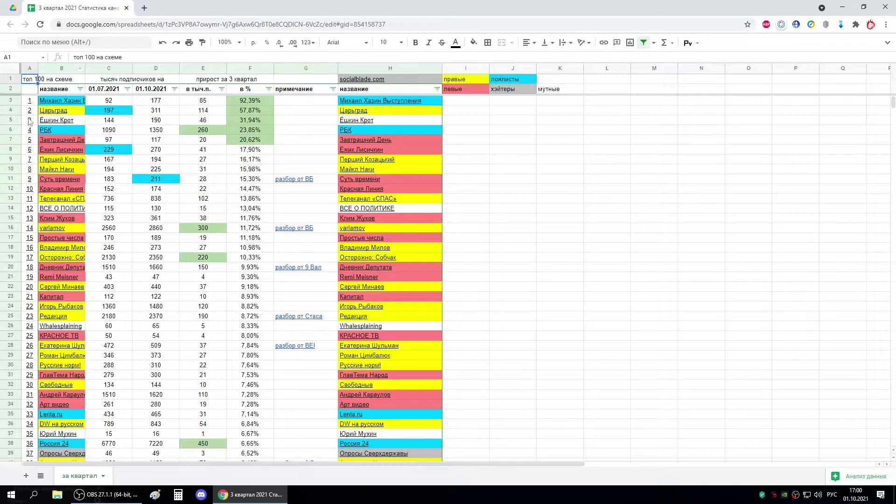
left_click(47, 80)
scroll(43, 238, "down", 8)
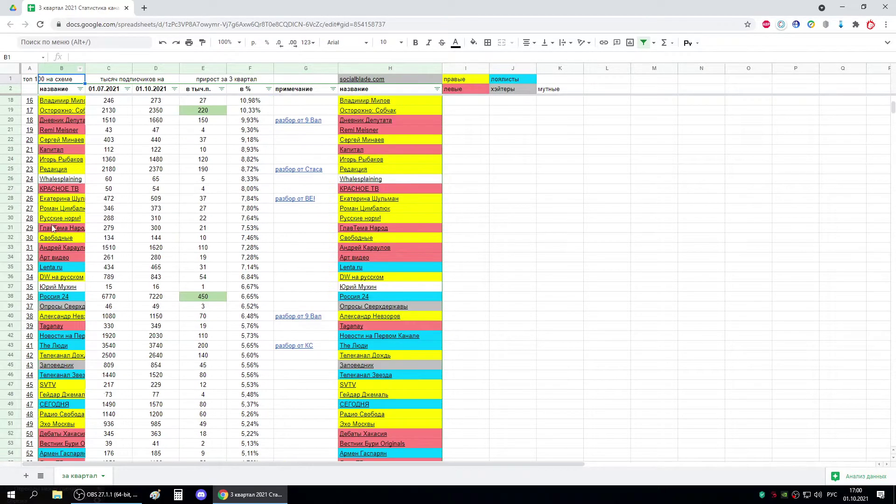
scroll(153, 176, "up", 8)
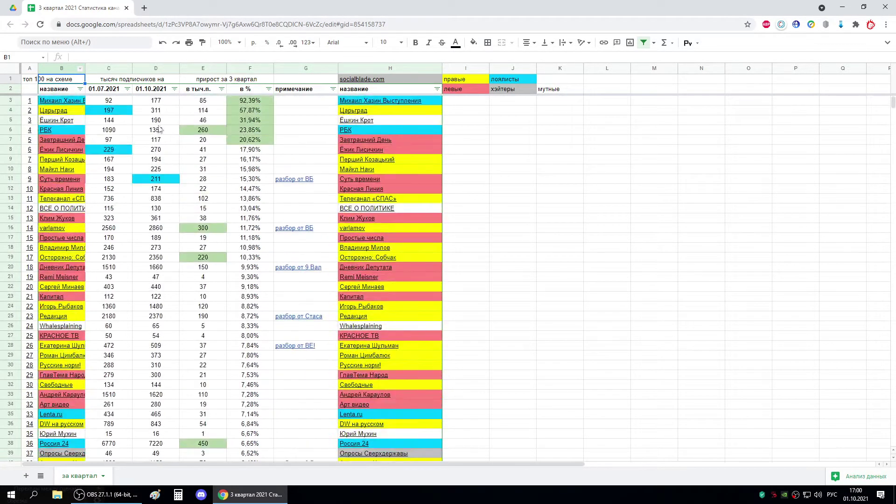
- Sort the table by the "01.10.2021" column in Я → А order and check the channels around the top-100 line
left_click(174, 89)
left_click(171, 124)
scroll(159, 223, "down", 20)
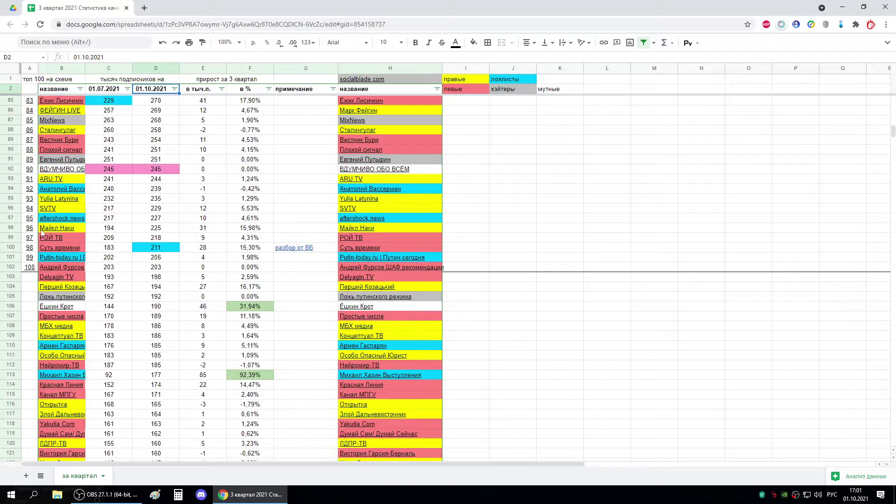
- Switch to the "Ютуб каналы" folder in Google Drive
left_click(14, 8)
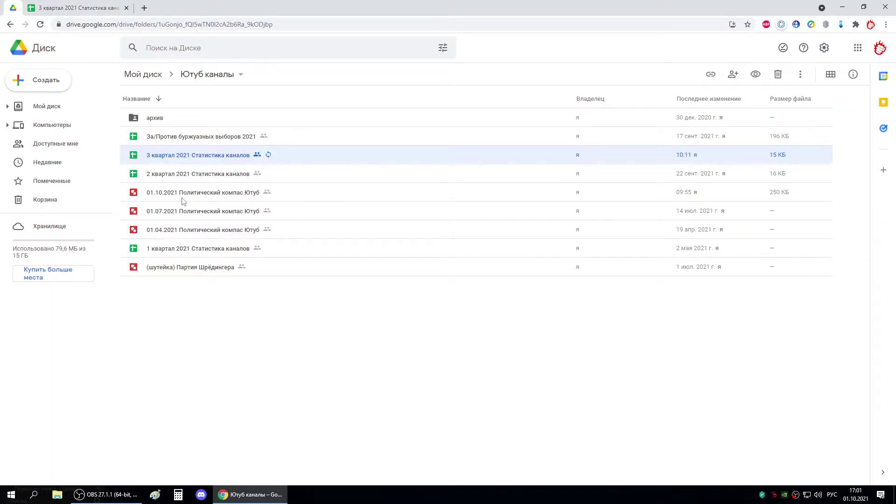
left_click(180, 219)
double_click(193, 215)
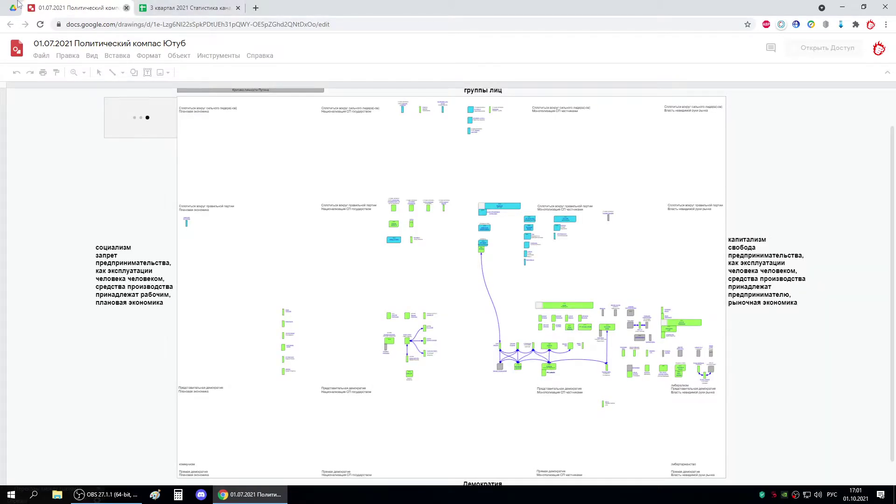
key("ctrl+w")
- Open the drawing "01.10.2021 Политический компас Ютуб" from the Drive folder
left_click(180, 196)
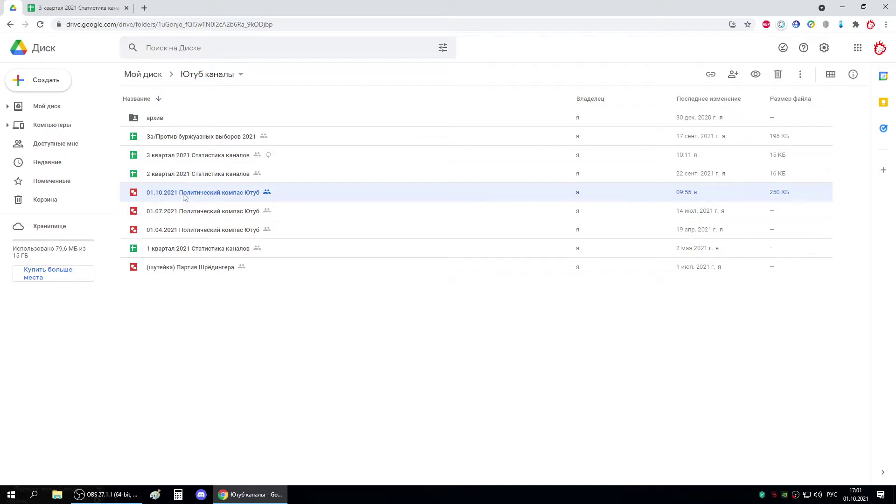
double_click(210, 198)
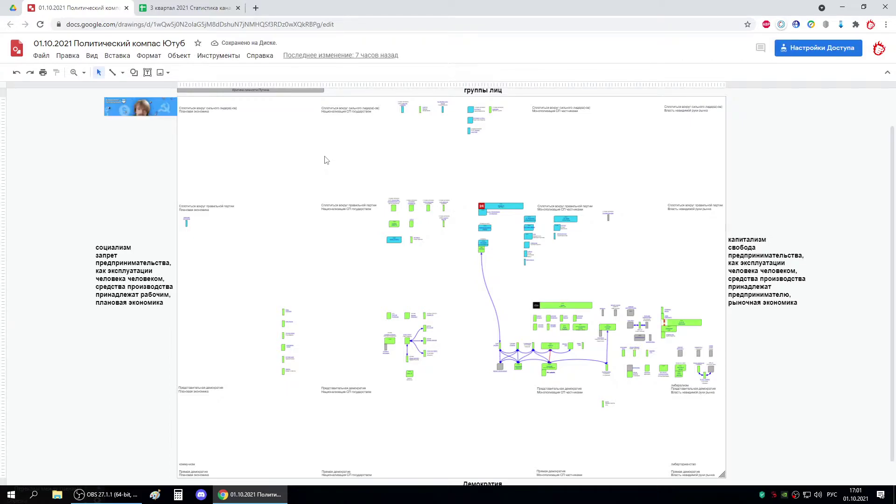
right_click(398, 87)
left_click(420, 134)
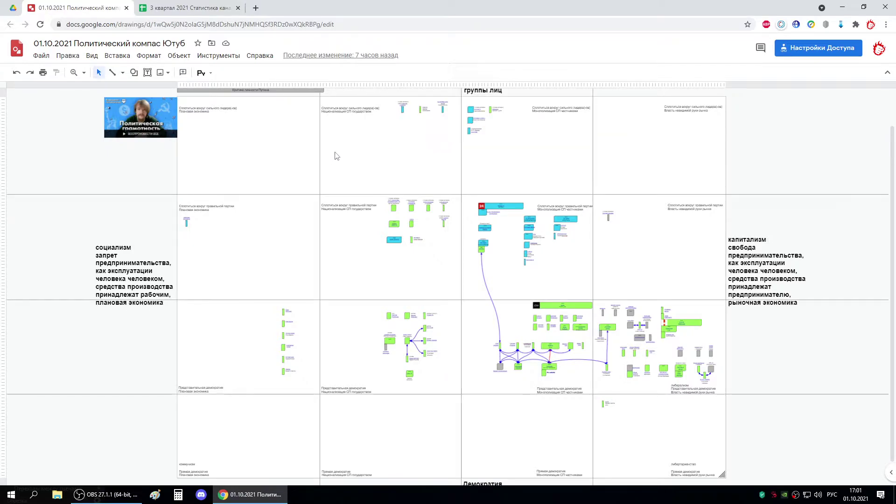
- Enlarge the compass drawing and examine its description, the colour legend and the "Автократия" sections
left_click(74, 72)
left_click(404, 254)
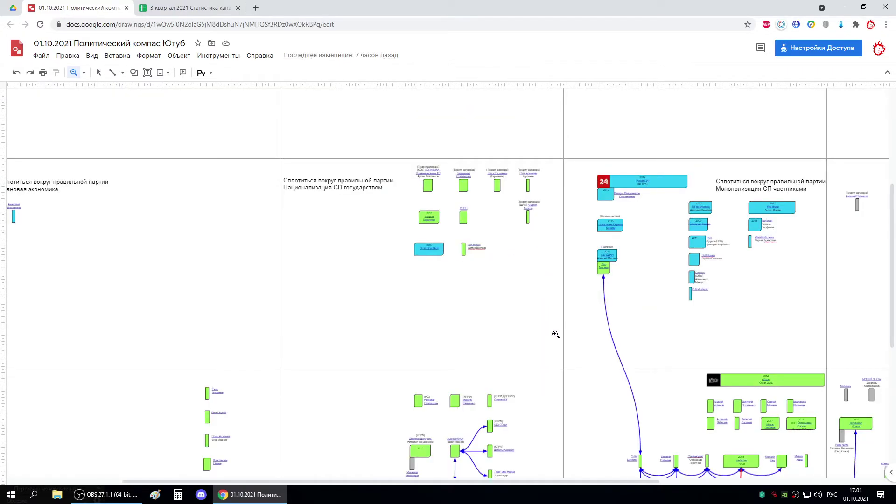
left_click(99, 72)
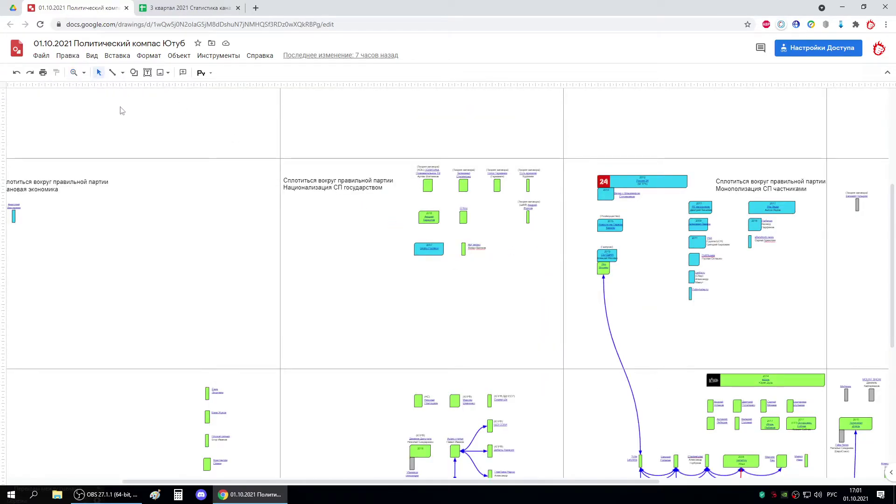
scroll(554, 320, "up", 5)
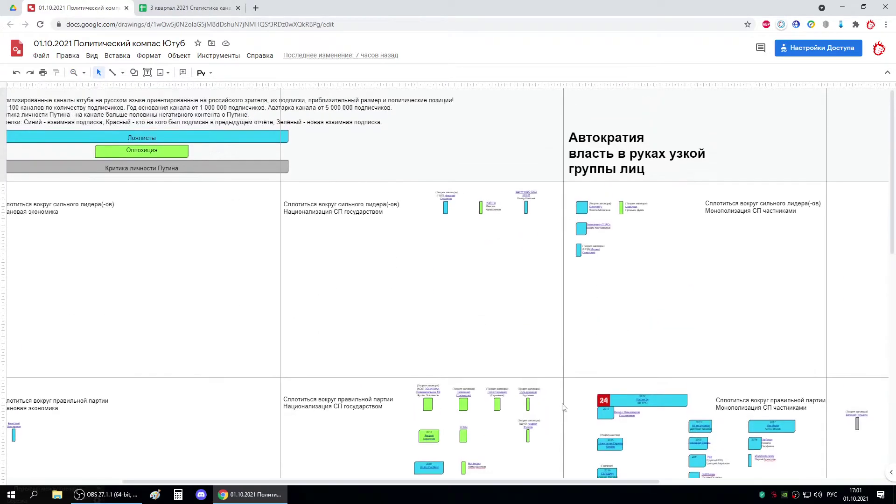
left_click_drag(544, 484, 595, 484)
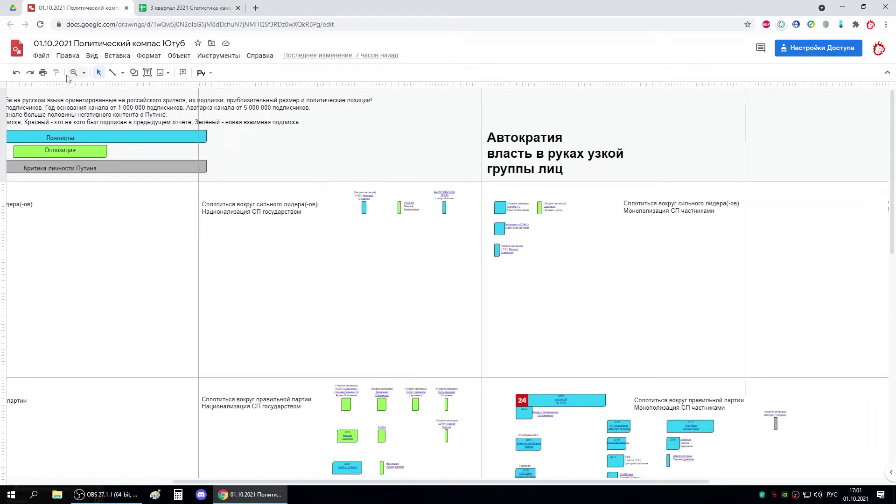
left_click_drag(493, 487, 441, 486)
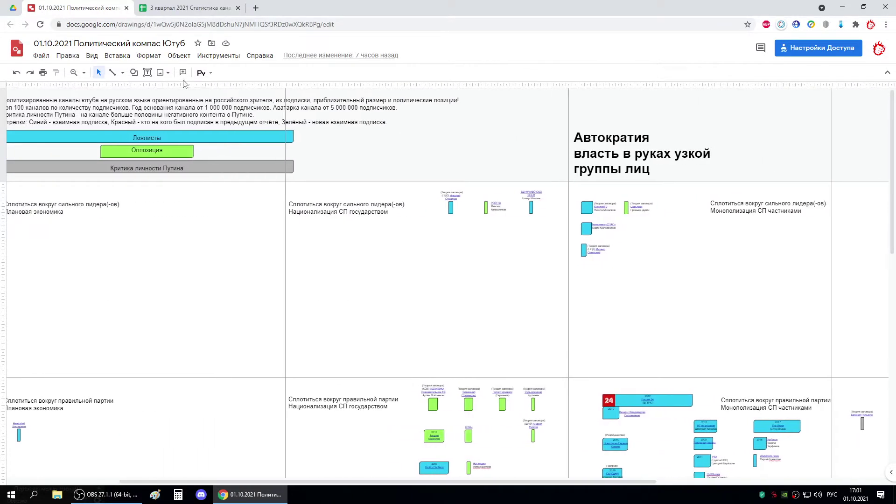
- Zoom back out to the overview of the compass and examine its axes and the distribution of channels across the sections
right_click(396, 270)
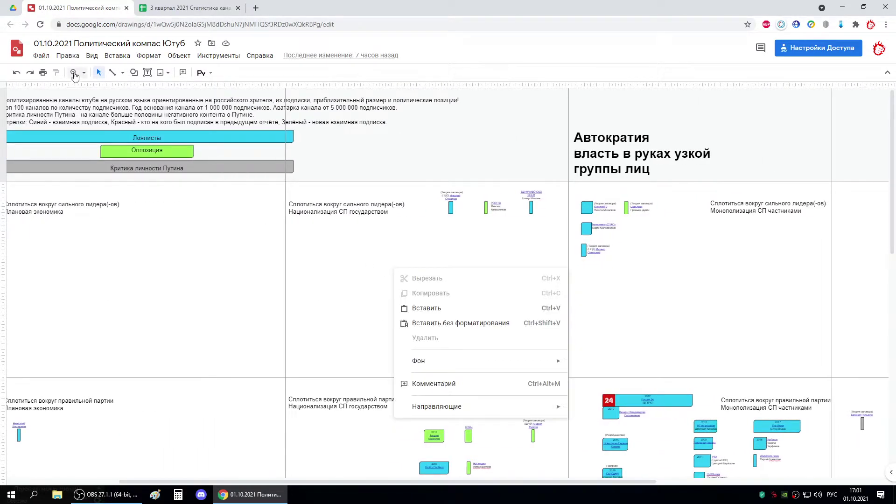
left_click(84, 74)
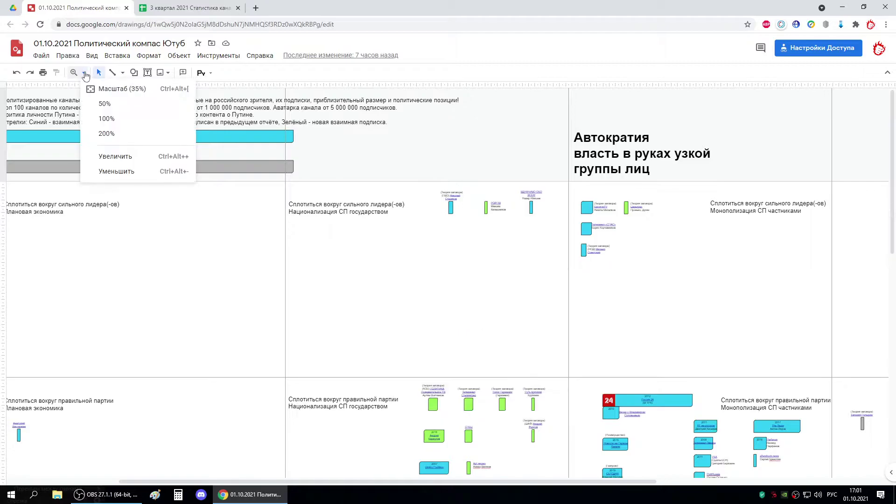
left_click(104, 105)
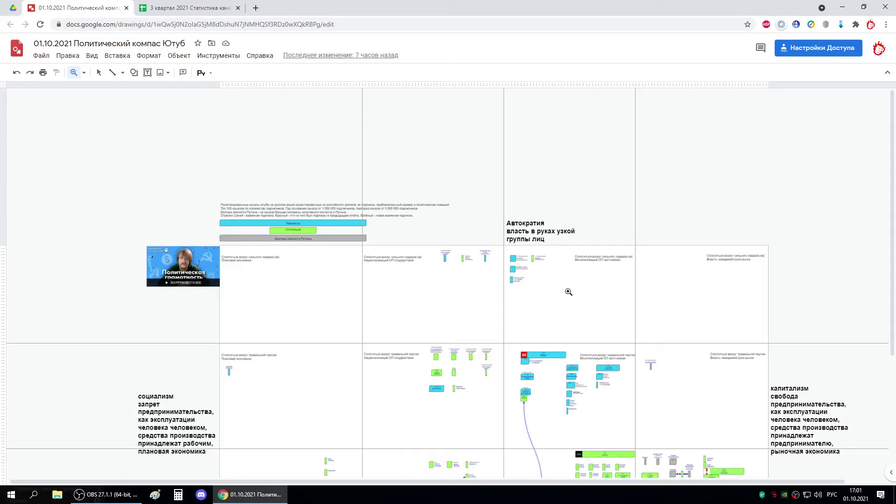
scroll(569, 296, "down", 3)
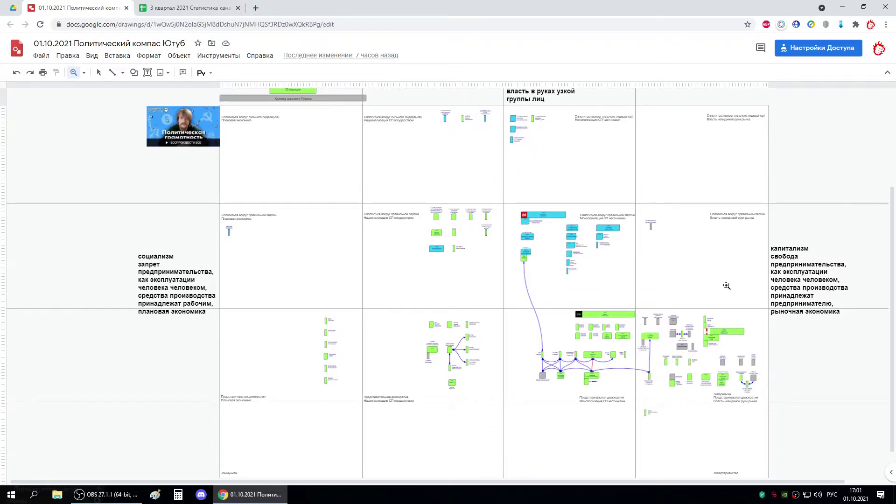
scroll(413, 244, "down", 1)
scroll(522, 284, "up", 3)
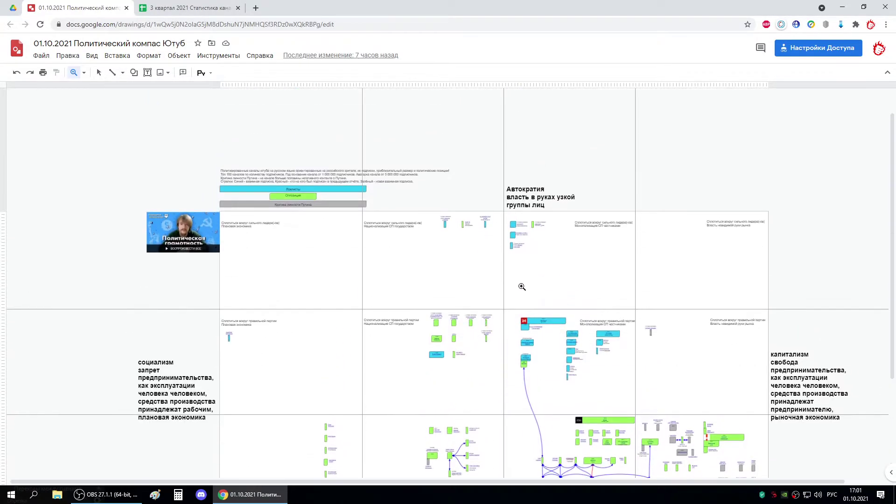
scroll(500, 249, "down", 2)
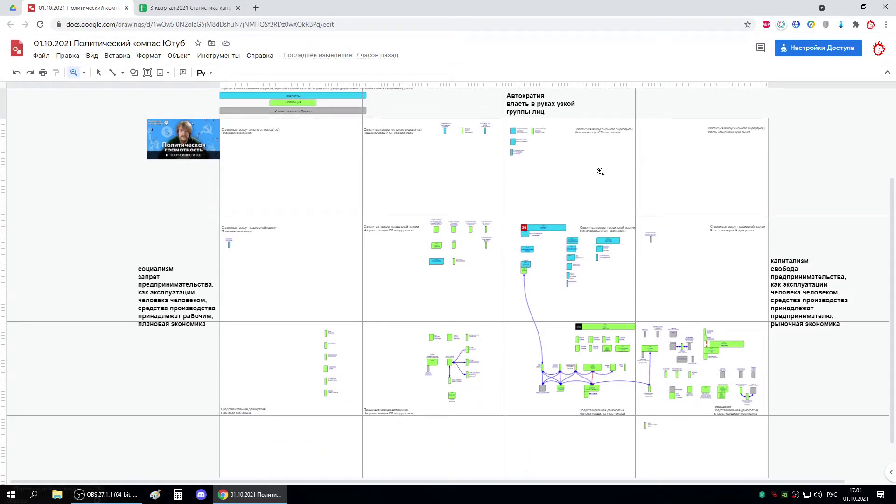
scroll(575, 252, "up", 2)
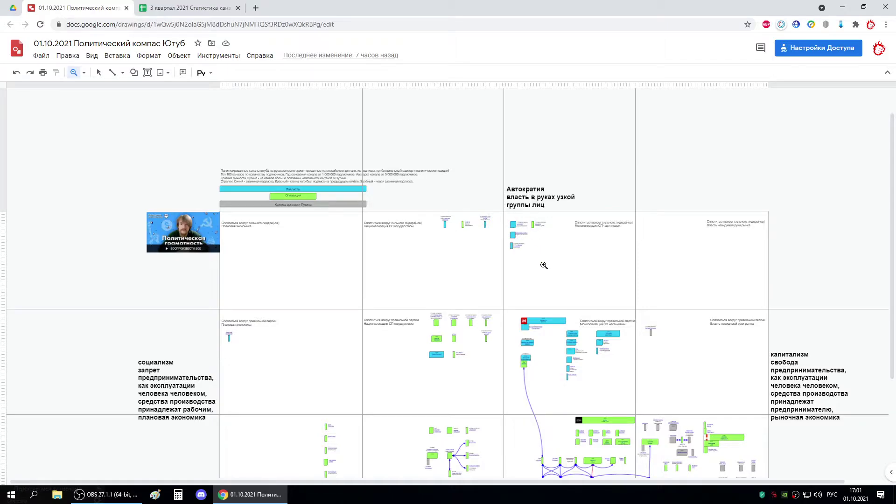